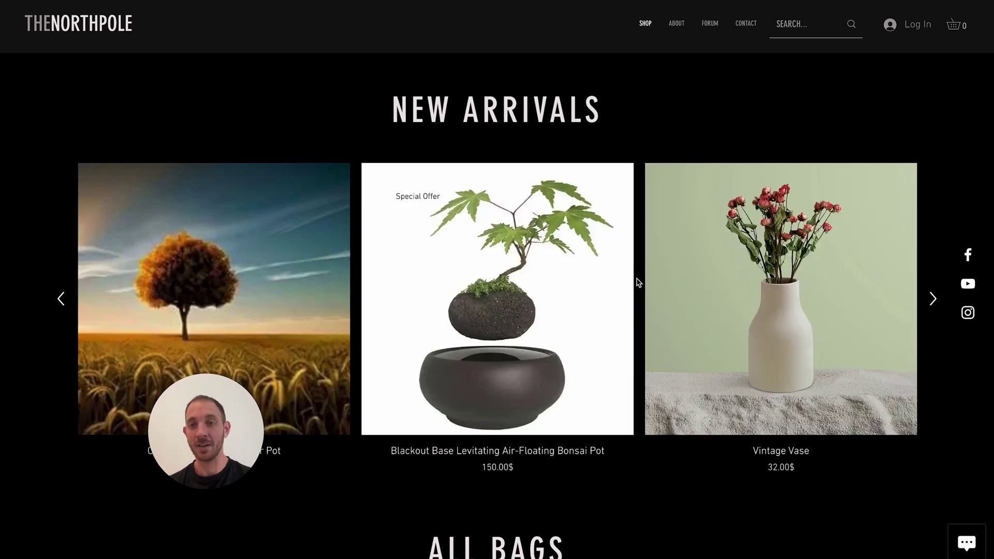
pyautogui.scroll(-5, 638, 283)
pyautogui.scroll(5, 639, 282)
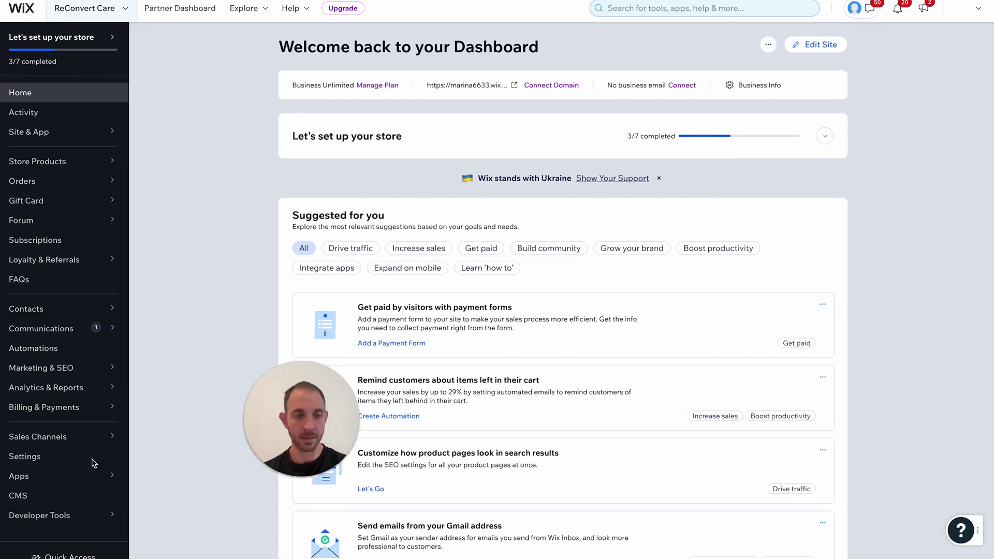
# - Find the ReConvert Upsell & Cross Sell app in the Wix App Market by searching "reconvert" and browse its preview images
pyautogui.moveTo(62, 474)
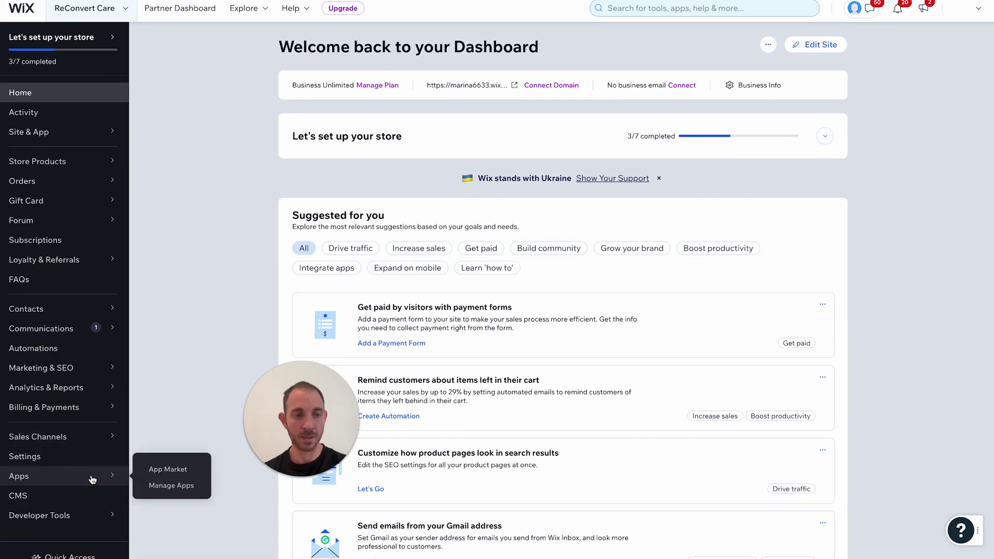
pyautogui.click(158, 470)
pyautogui.click(399, 106)
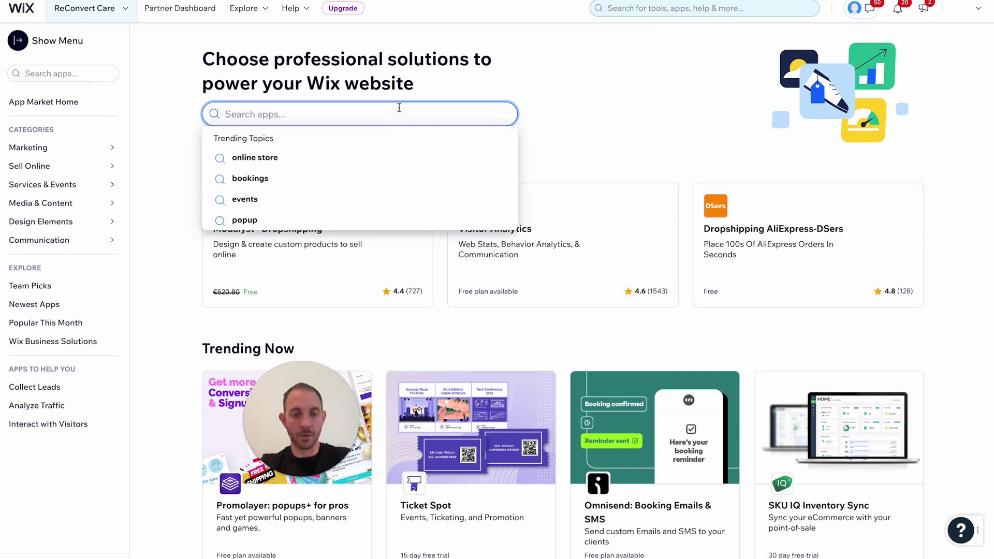
pyautogui.write('reconvert')
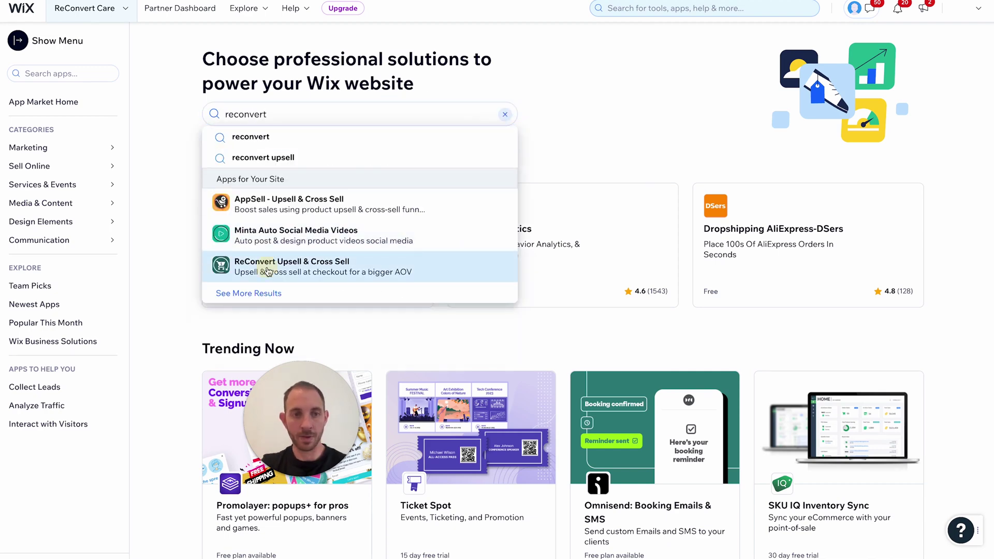
pyautogui.click(264, 269)
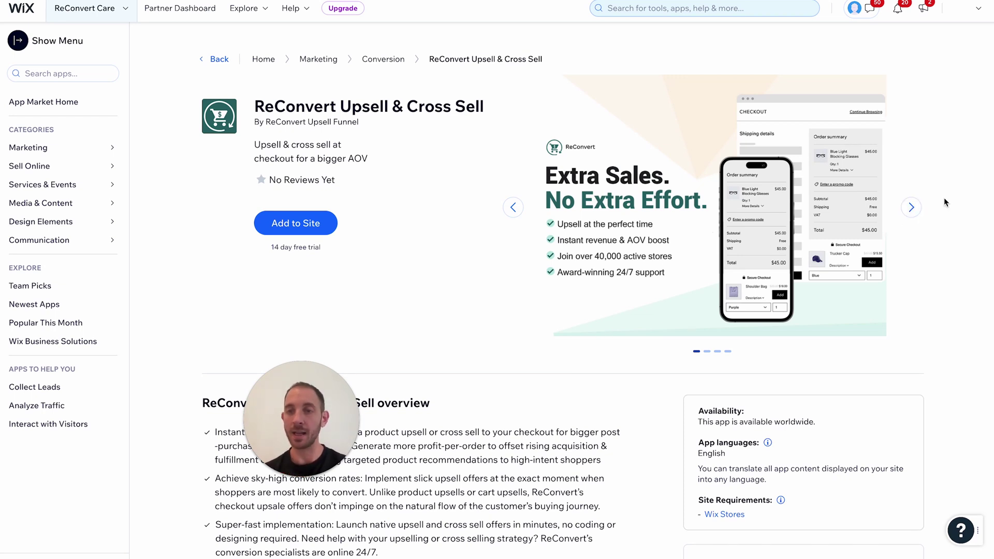
pyautogui.click(911, 208)
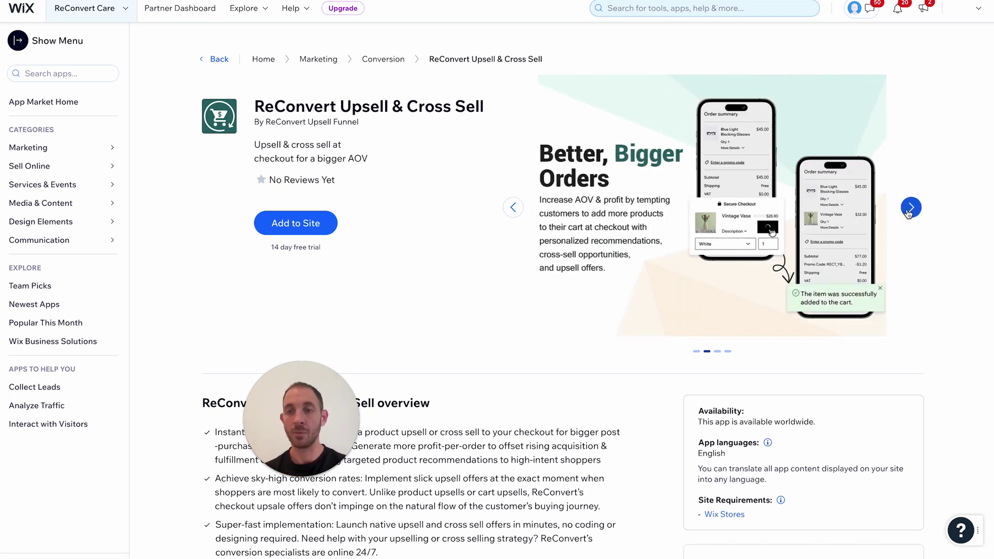
pyautogui.click(912, 209)
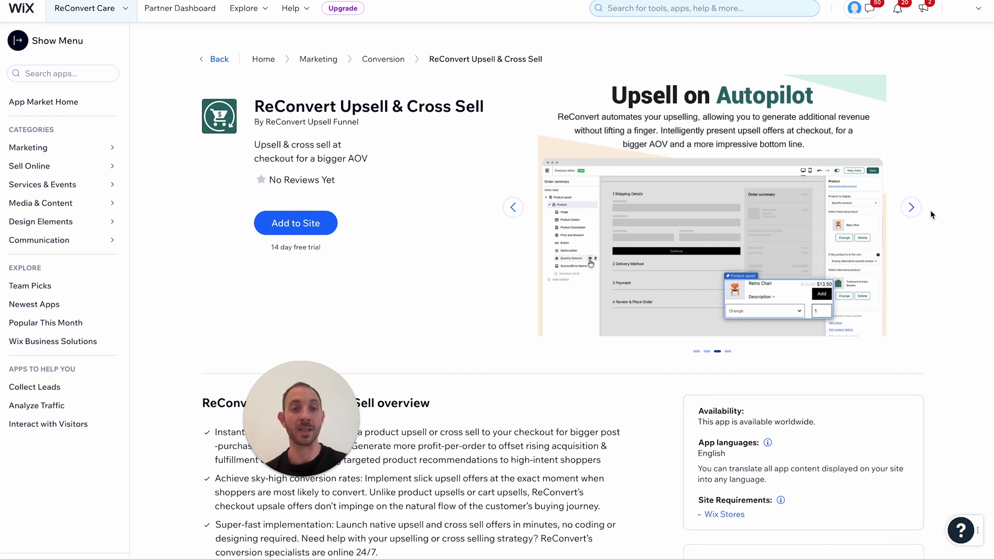
# - Add ReConvert Upsell & Cross Sell to the site, accepting its terms, and add its widget to the site's checkout
pyautogui.click(299, 230)
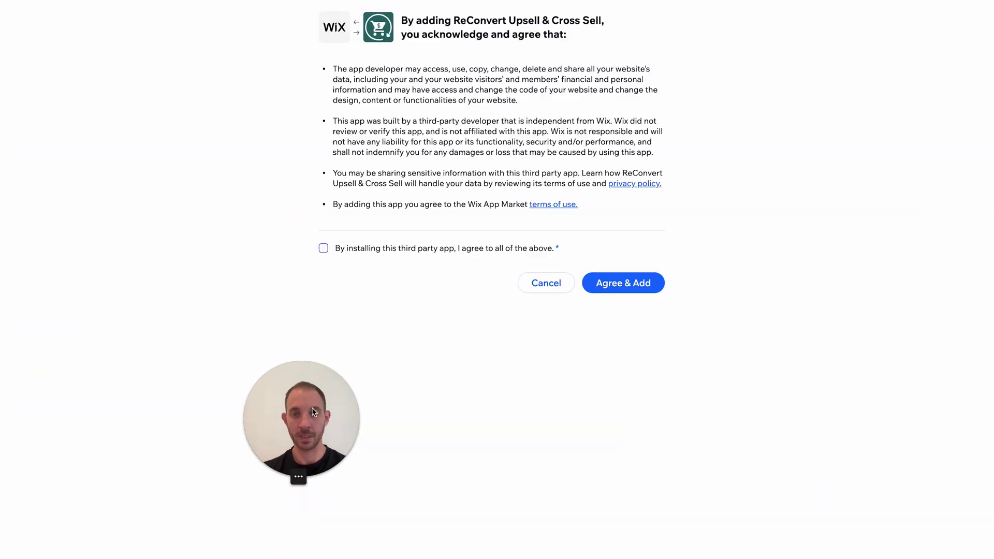
pyautogui.click(324, 248)
pyautogui.click(651, 289)
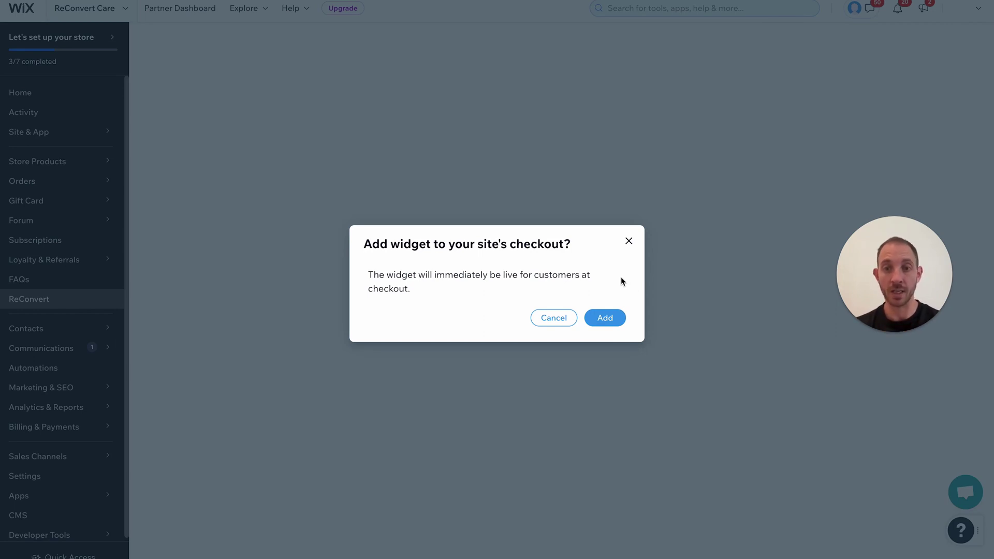
pyautogui.click(605, 320)
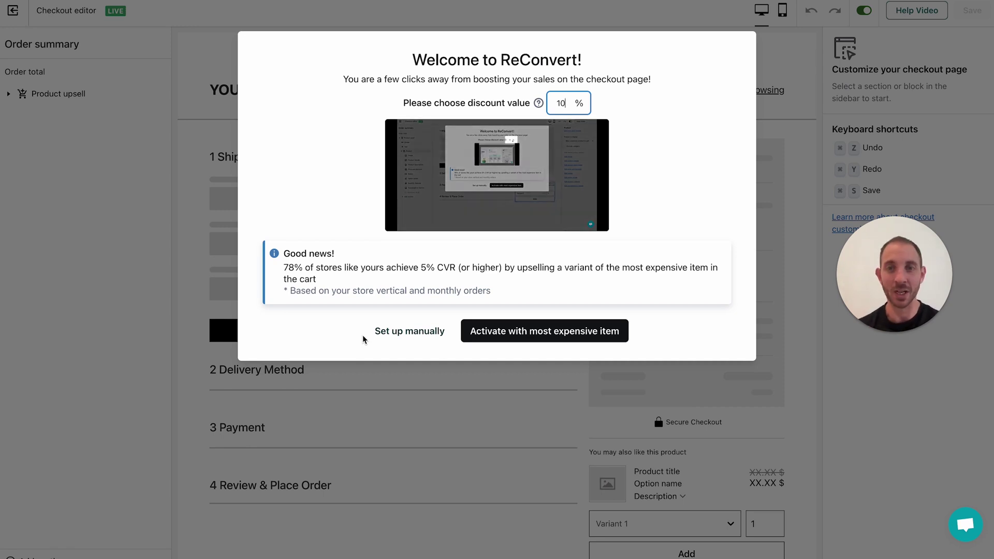
# - Set the welcome discount to 15%, activate the upsell with the most expensive item, and continue to the checkout editor
pyautogui.doubleClick(564, 103)
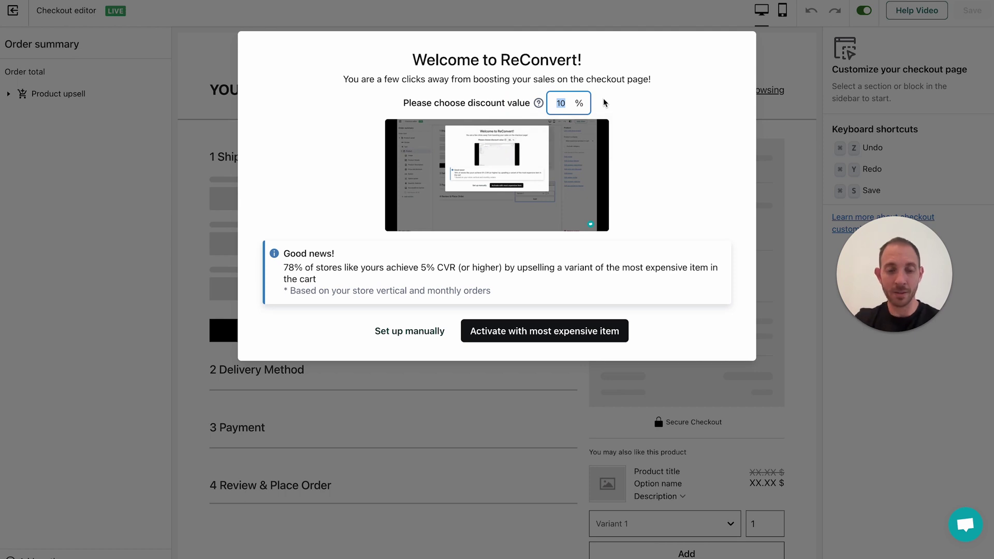
pyautogui.write('15')
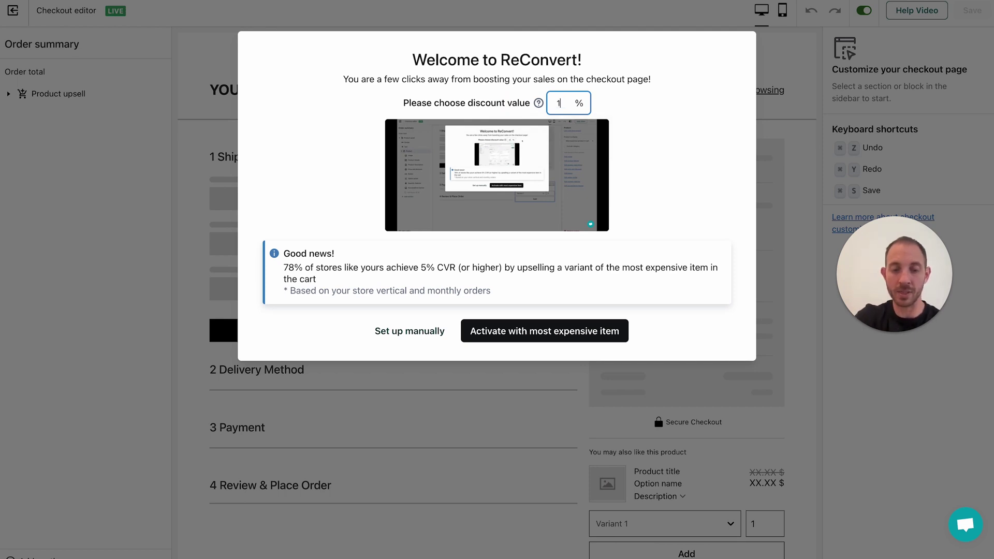
pyautogui.click(678, 104)
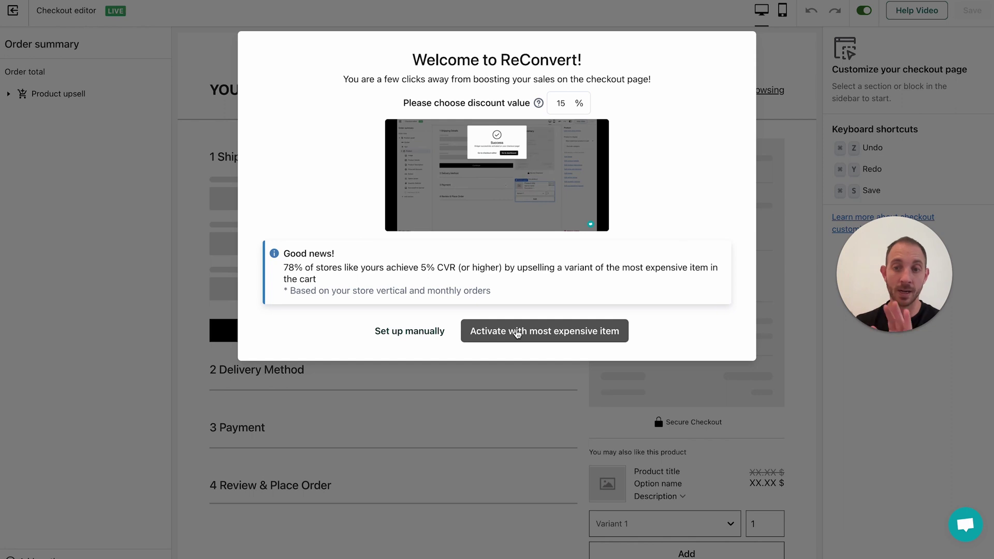
pyautogui.click(518, 334)
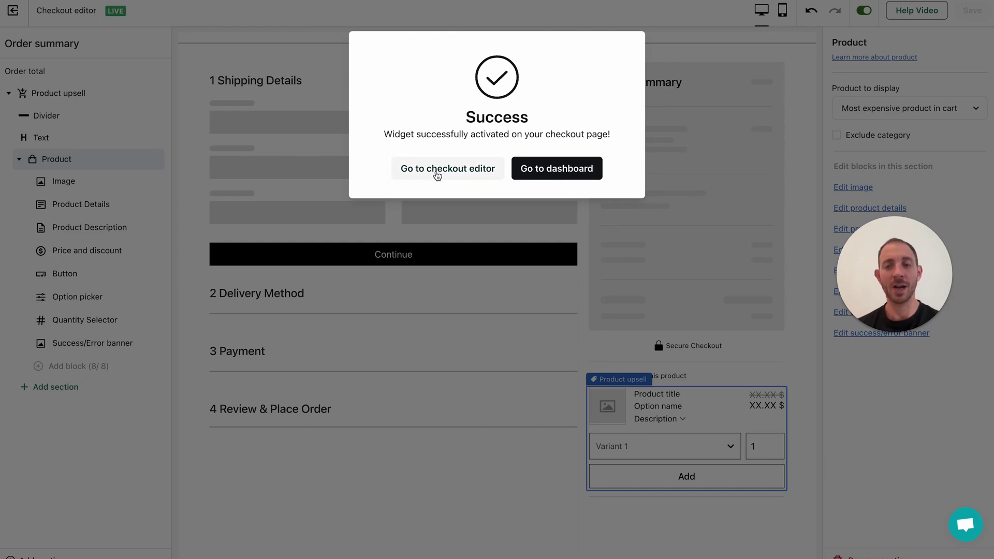
pyautogui.click(437, 175)
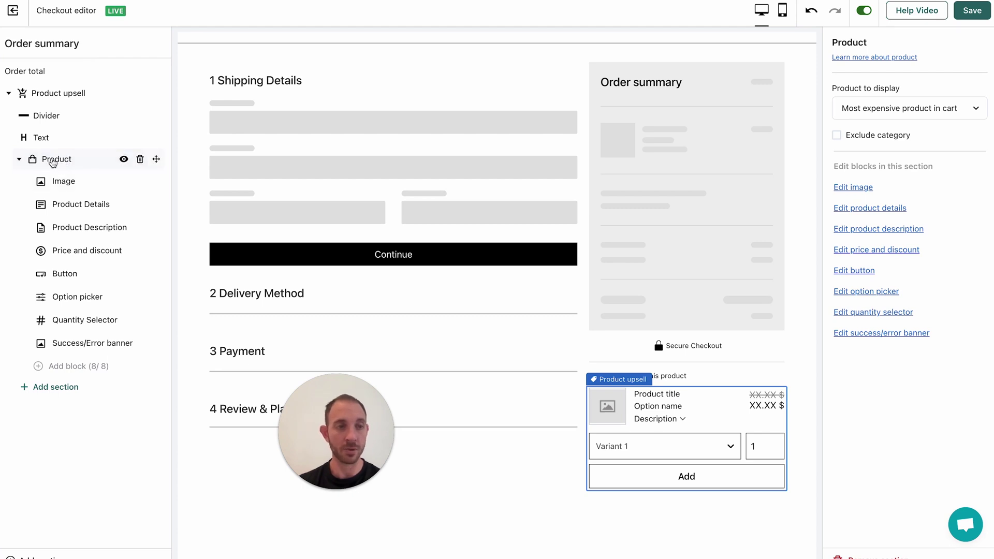
# - Set the upsell's Product block to display a specific product, with Turtleneck Knitted Sweater as the featured product
pyautogui.click(52, 161)
pyautogui.click(53, 162)
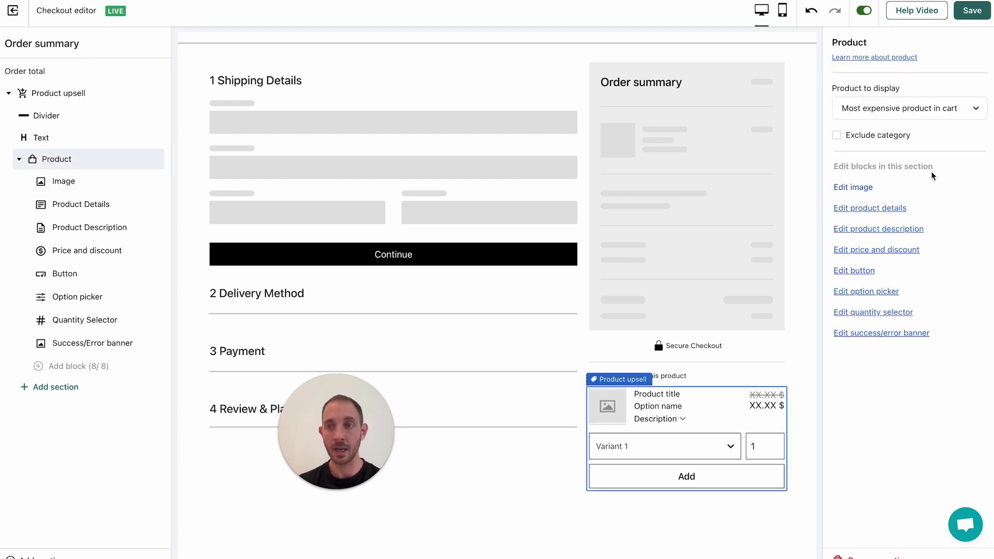
pyautogui.click(892, 109)
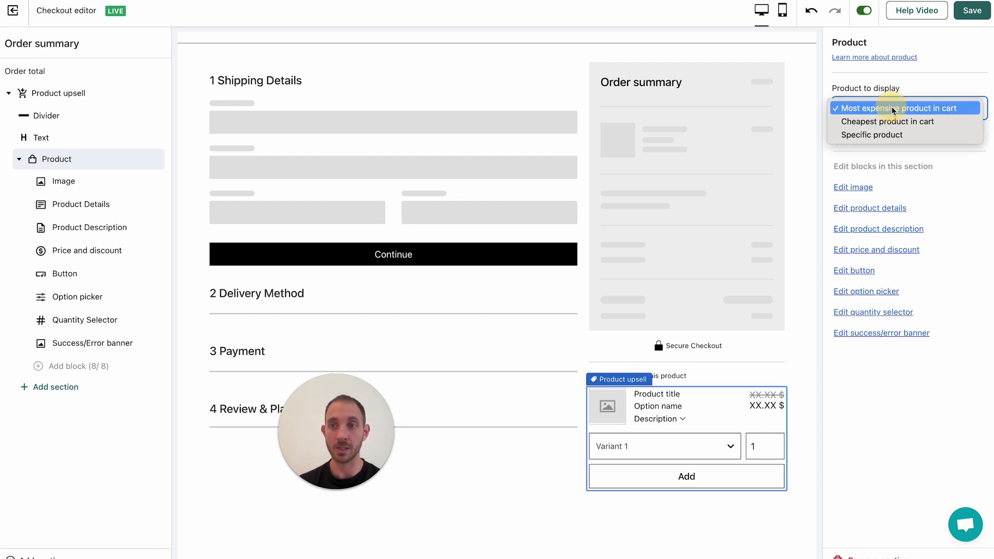
pyautogui.click(875, 136)
pyautogui.click(897, 180)
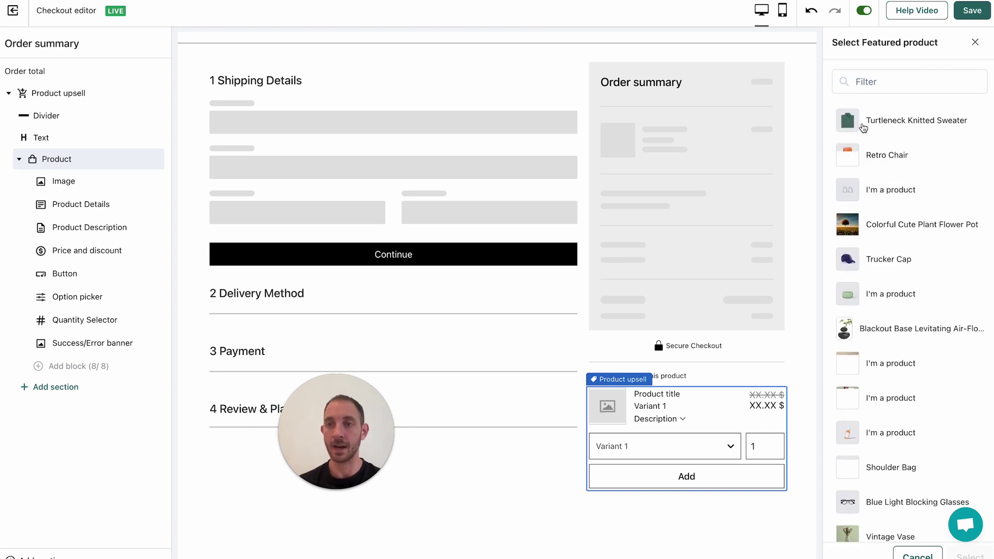
pyautogui.click(879, 124)
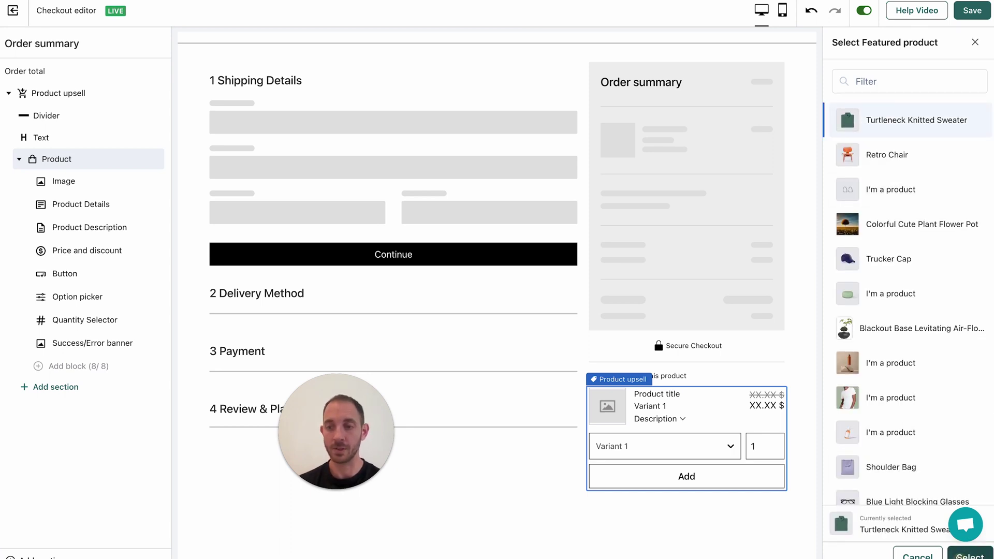
pyautogui.click(969, 556)
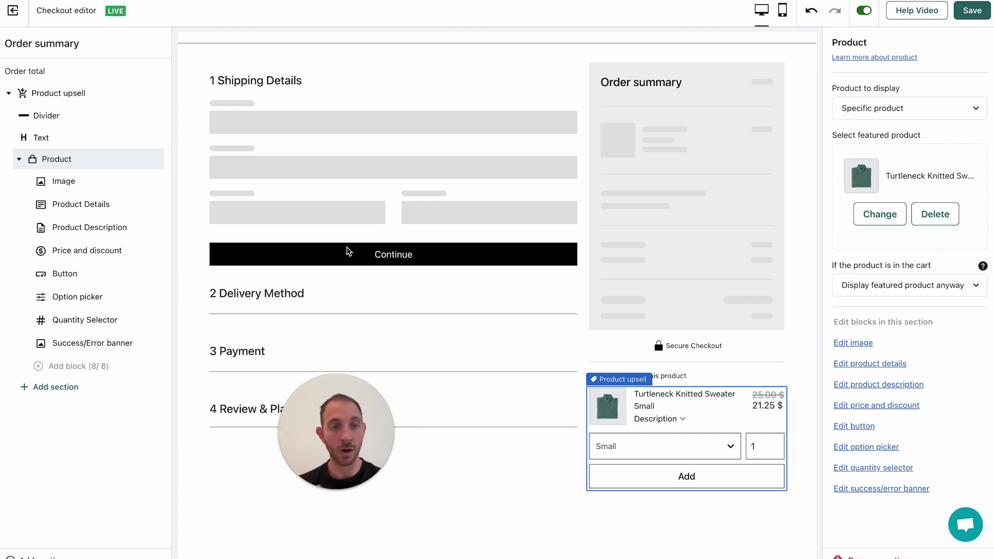
# - Look over the upsell's button settings, its price and discount settings, and the support chat
pyautogui.click(65, 271)
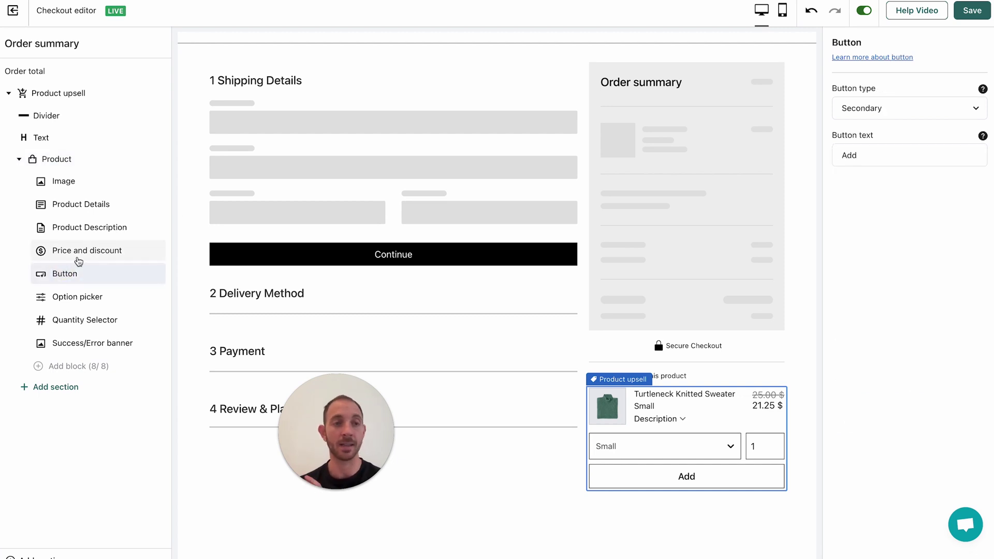
pyautogui.click(85, 255)
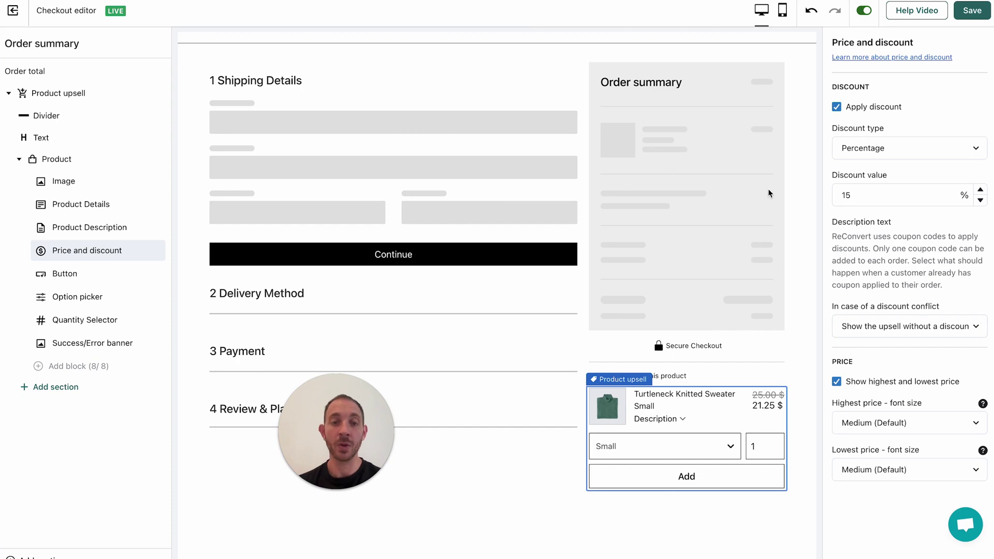
pyautogui.click(912, 15)
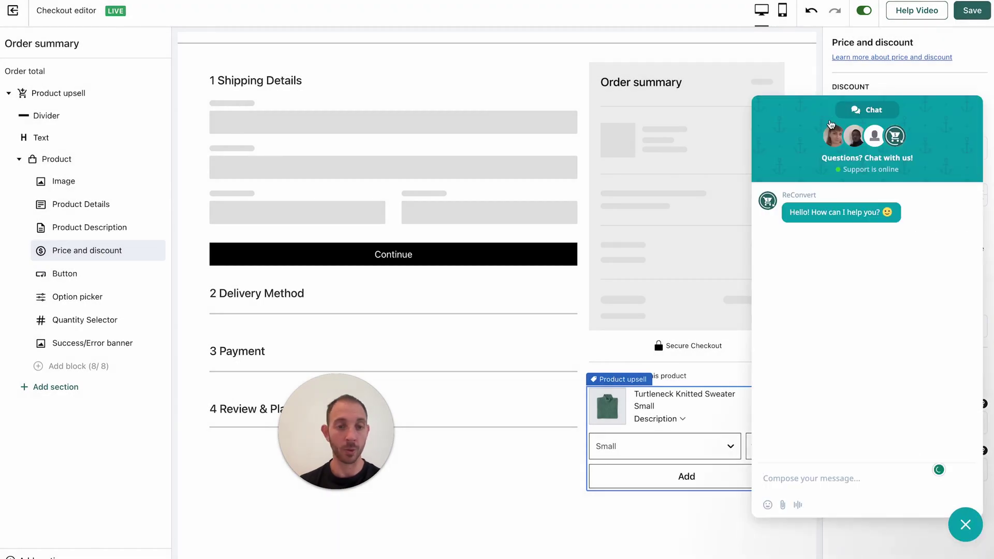
pyautogui.click(965, 524)
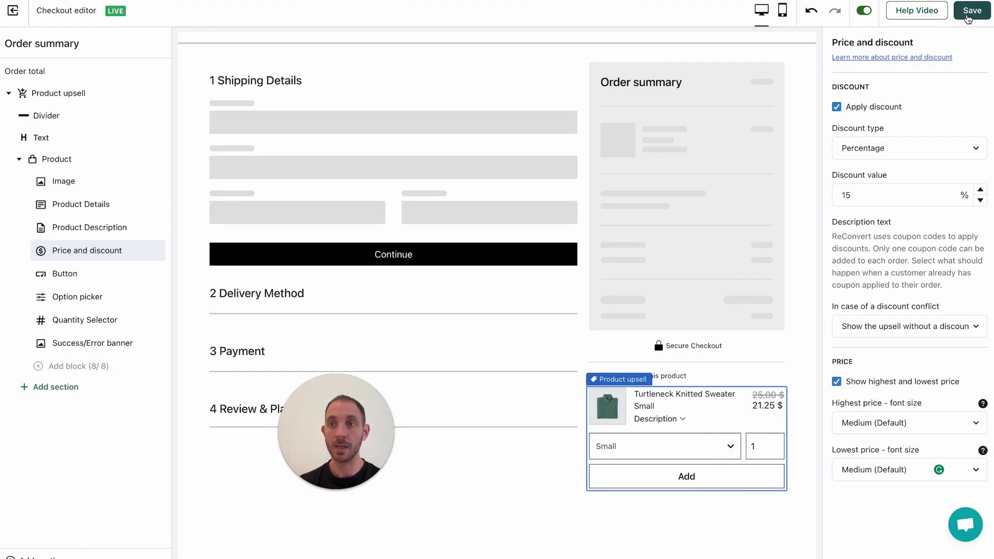
# - Save the checkout upsell changes and exit the checkout editor
pyautogui.click(968, 12)
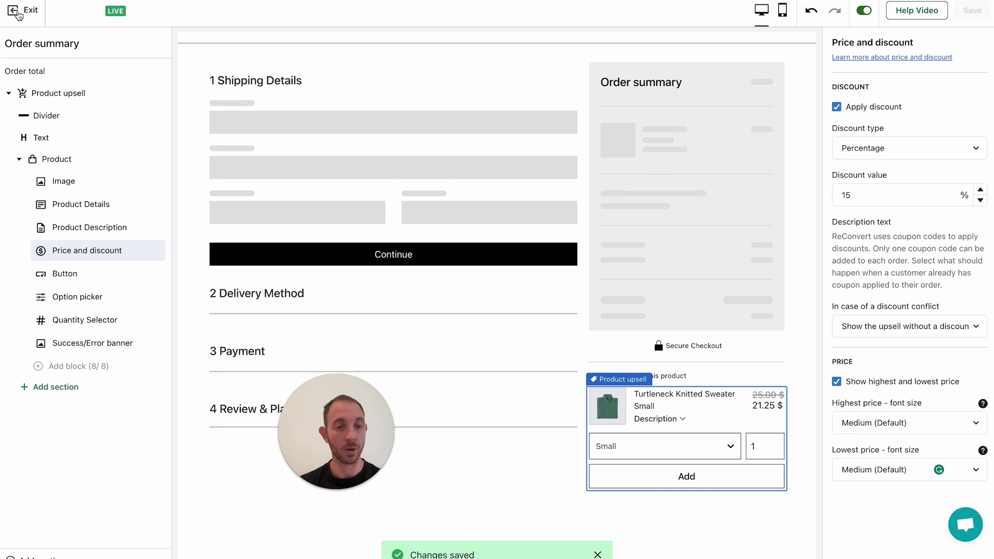
pyautogui.click(17, 14)
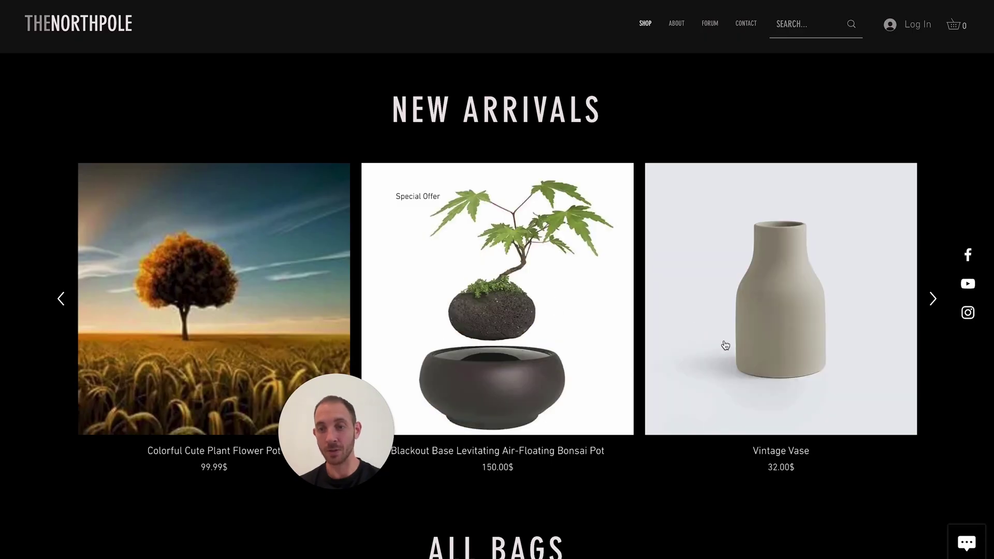
# - On the live storefront, buy the Vintage Vase in White to reach the checkout page
pyautogui.click(725, 345)
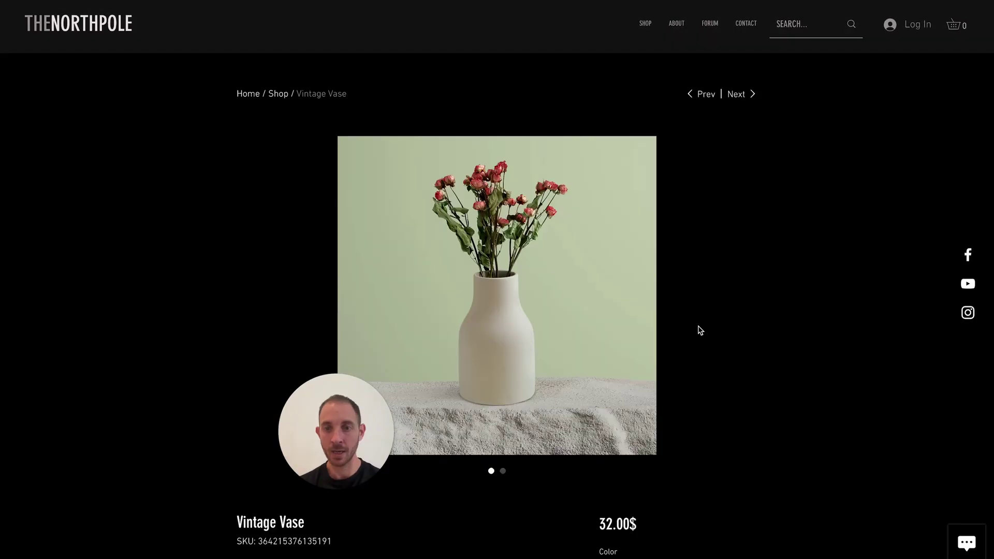
pyautogui.scroll(-8, 598, 321)
pyautogui.click(605, 151)
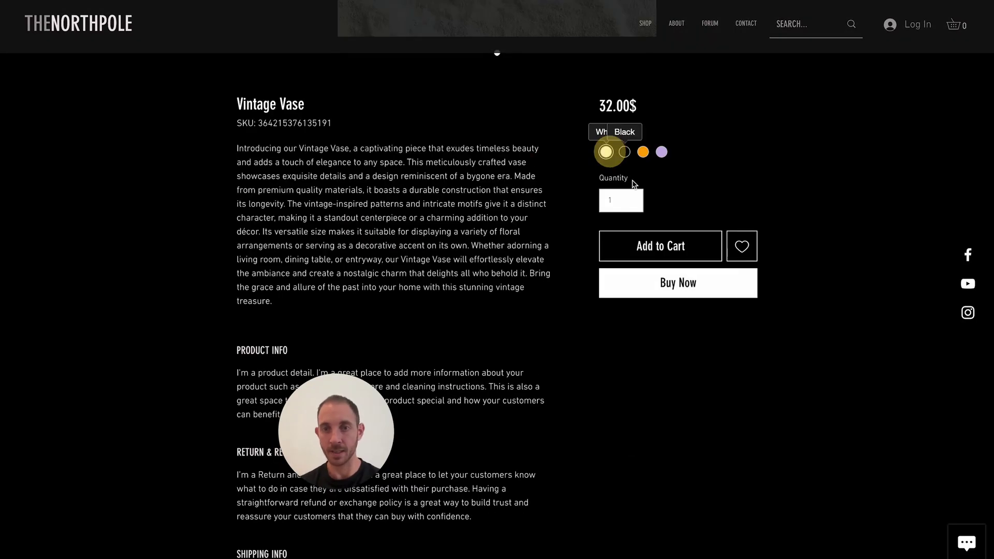
pyautogui.click(667, 283)
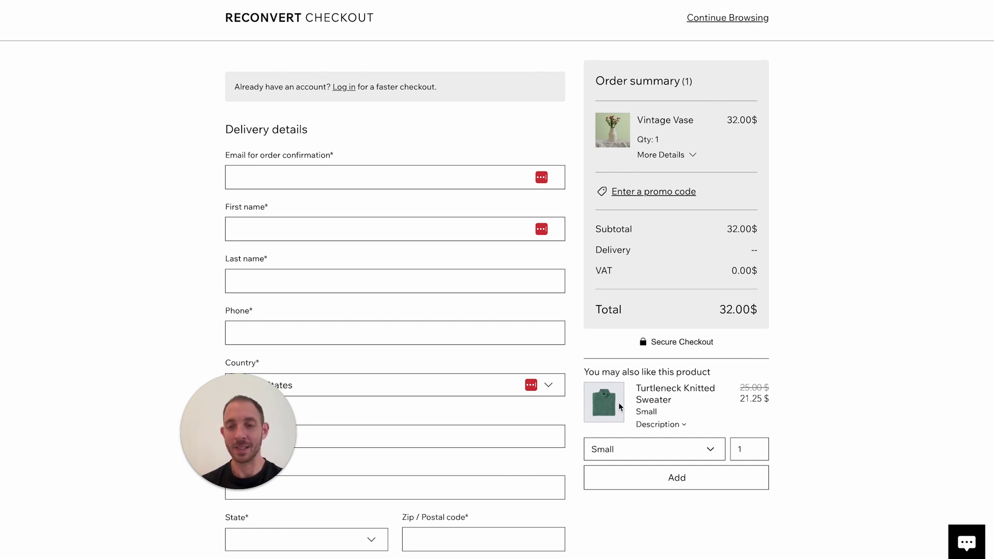
# - Read the Turtleneck Knitted Sweater's description in the checkout upsell offer and collapse it again
pyautogui.click(679, 426)
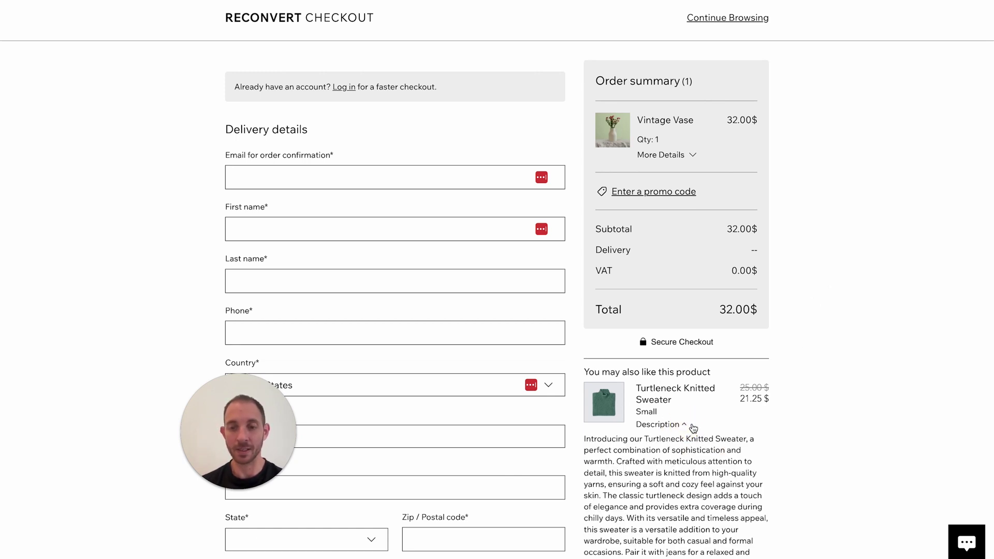
pyautogui.scroll(-2, 688, 430)
pyautogui.click(682, 363)
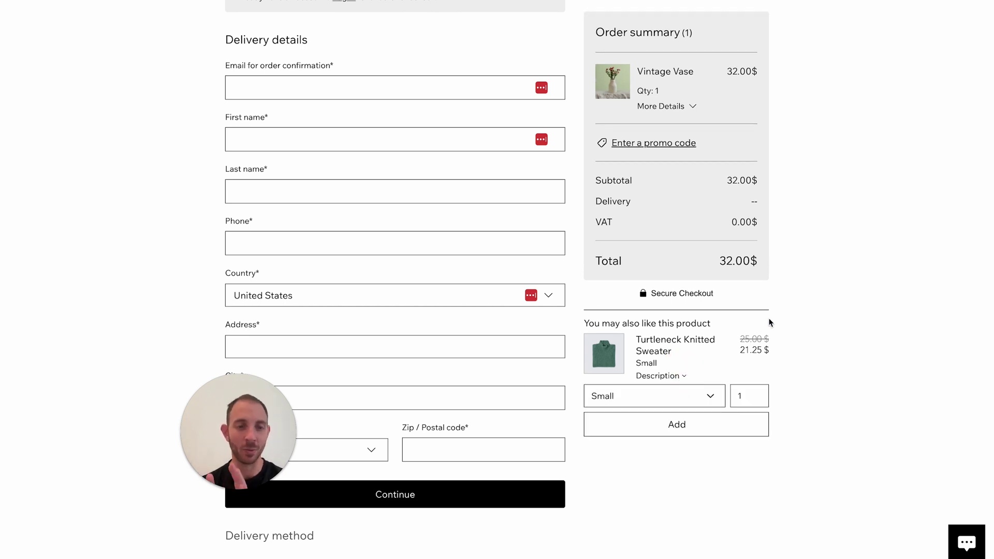
# - Add two Turtleneck Knitted Sweaters from the upsell offer to the order, switching the size to Medium and on to the next option
pyautogui.click(762, 393)
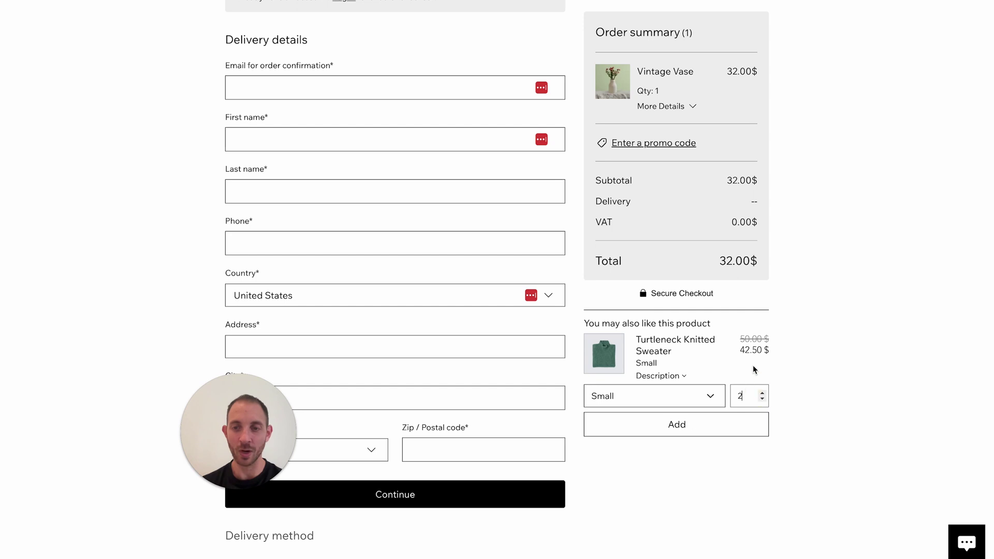
pyautogui.click(707, 396)
pyautogui.click(666, 411)
pyautogui.click(681, 401)
pyautogui.click(674, 412)
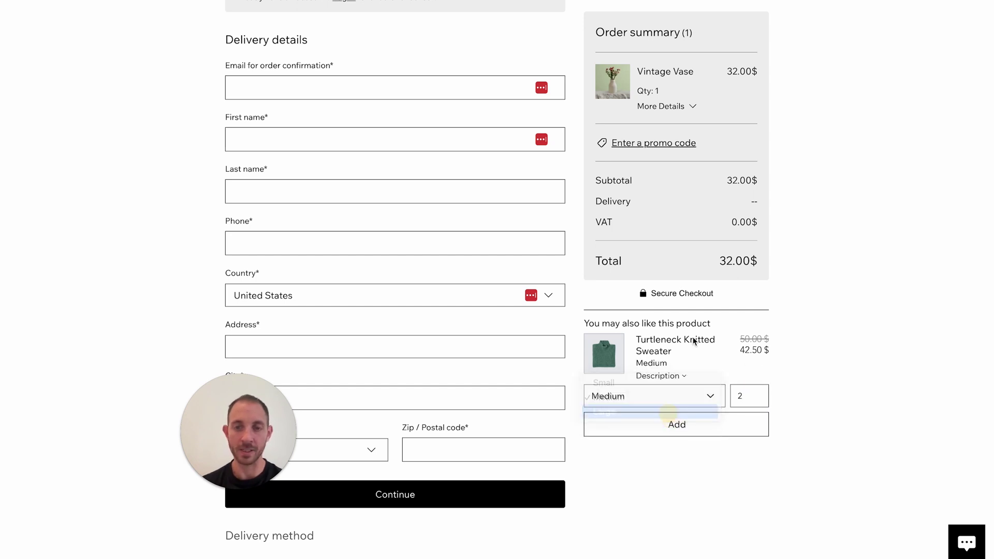
pyautogui.click(643, 423)
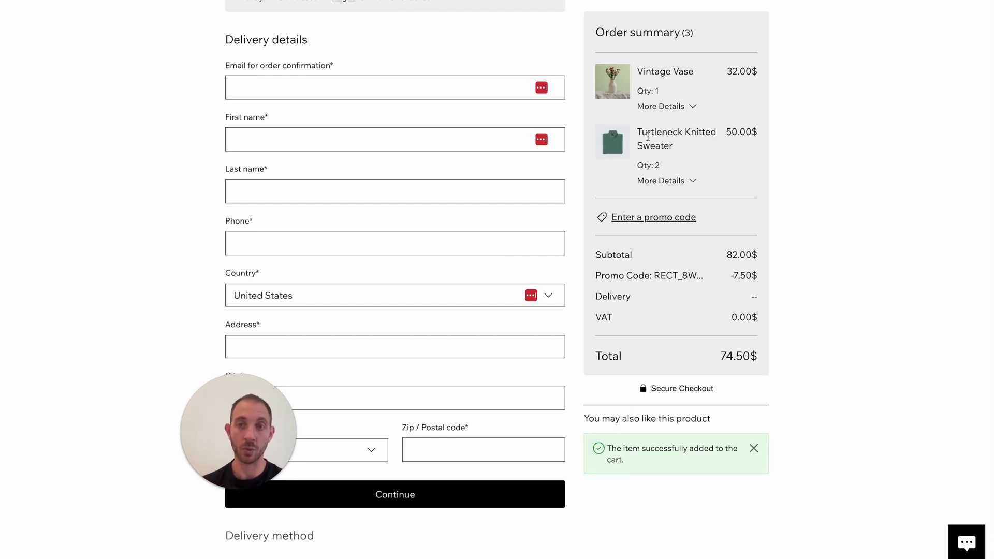
# - Check the sweater line and the applied promo discount in the checkout's order summary
pyautogui.moveTo(652, 133); pyautogui.dragTo(757, 134)
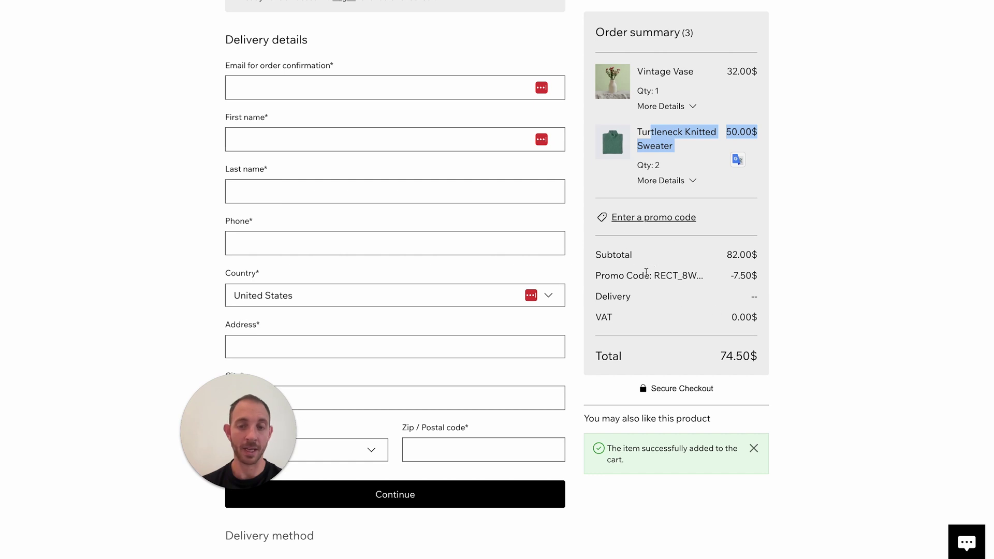
pyautogui.scroll(-1, 647, 273)
pyautogui.click(863, 295)
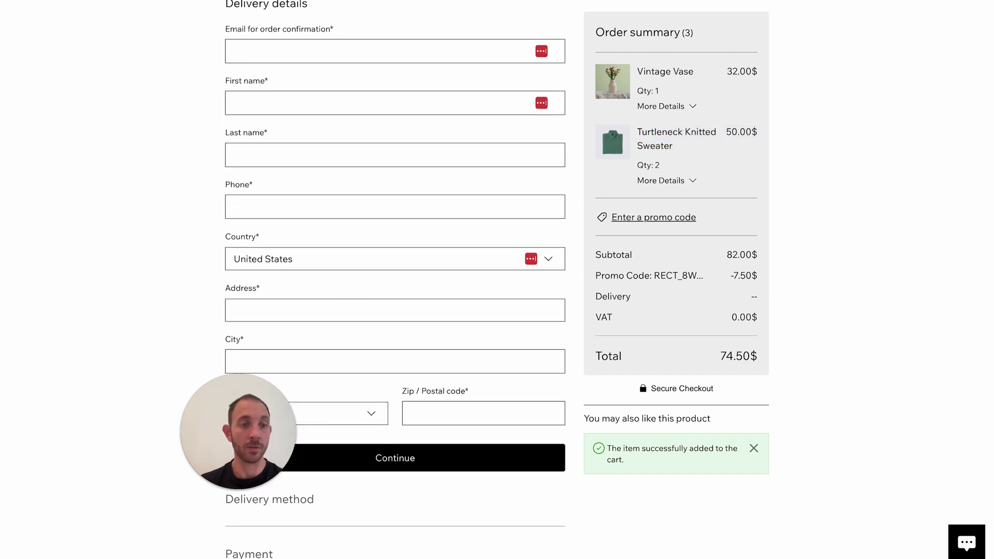